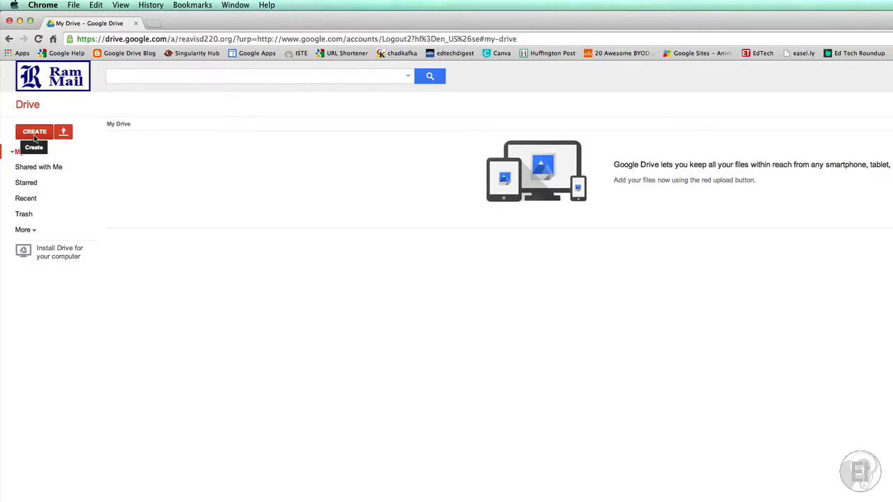
Create a new text document and enter the title "CLASS LIST" on its first line
{"action": "left_click", "coordinate": [34, 132]}
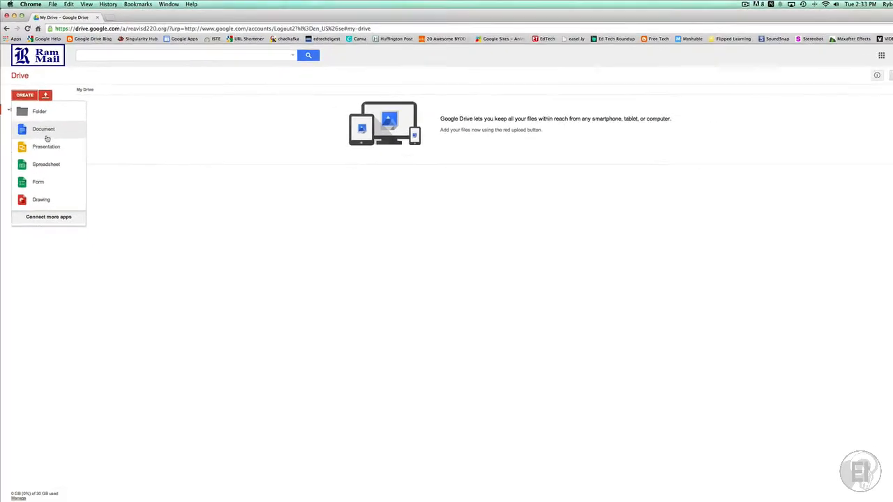
{"action": "left_click", "coordinate": [40, 120]}
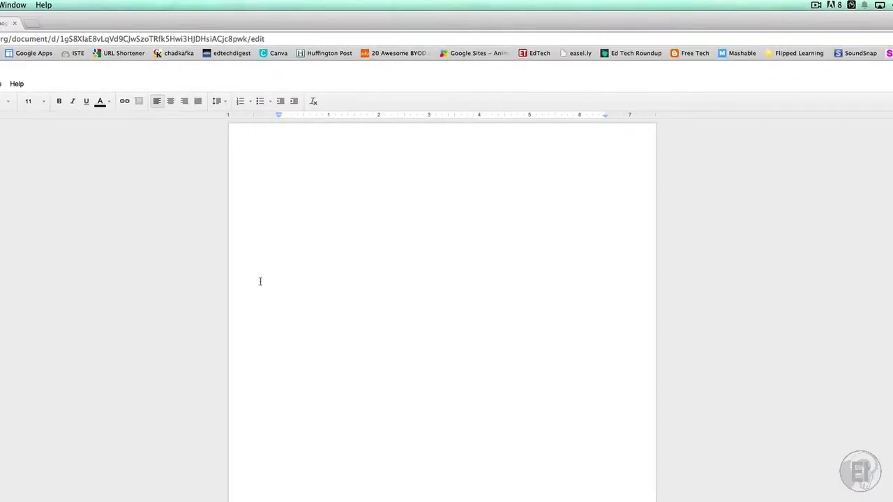
{"action": "type", "text": "CLASS LIST"}
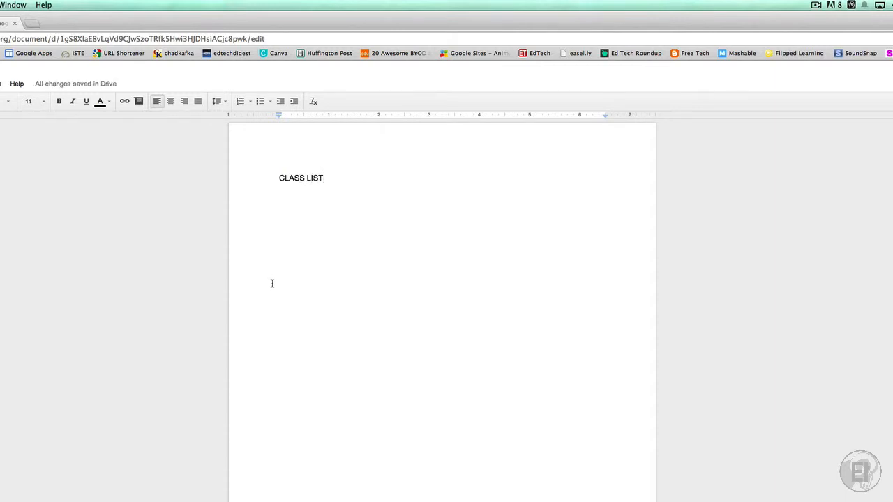
Format the "CLASS LIST" title as bold, italic and underlined, with a dark teal text color
{"action": "left_click_drag", "start_coordinate": [459, 178], "coordinate": [395, 178]}
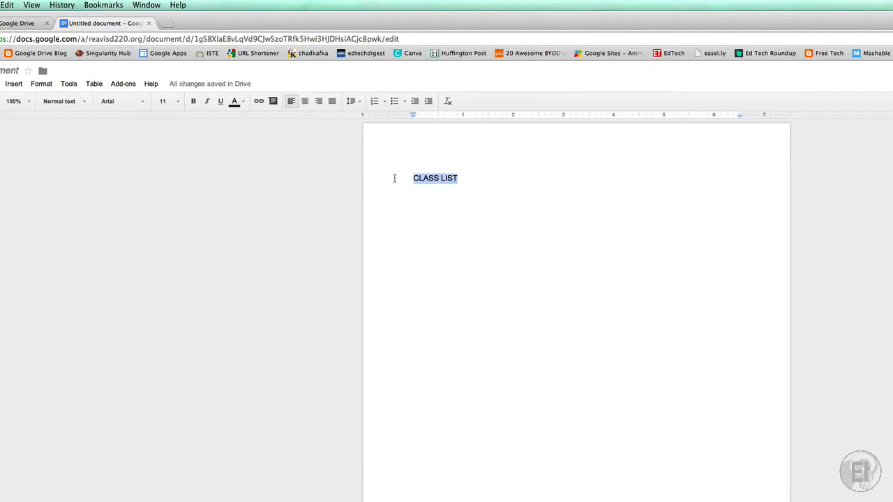
{"action": "left_click", "coordinate": [192, 101]}
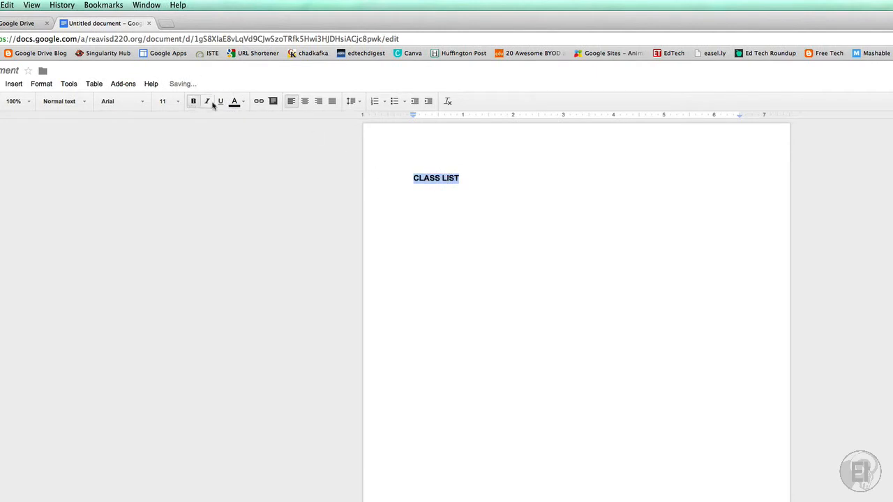
{"action": "left_click", "coordinate": [208, 103]}
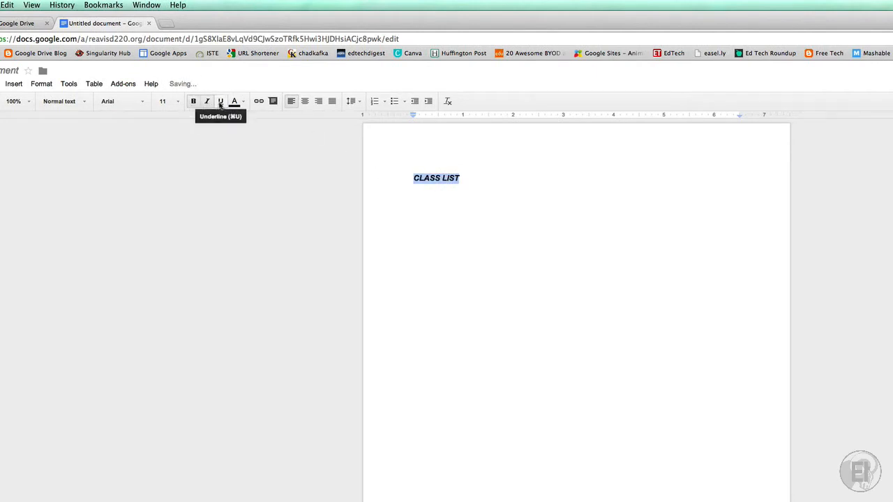
{"action": "left_click", "coordinate": [221, 102]}
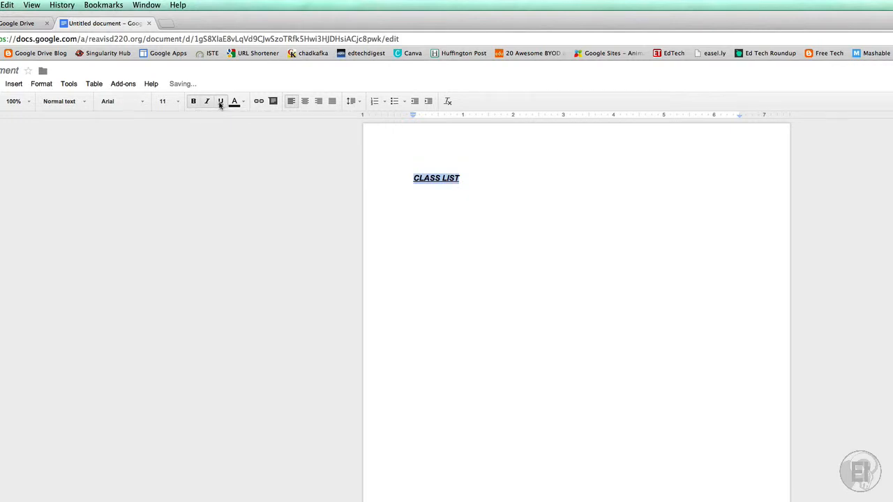
{"action": "left_click", "coordinate": [235, 101]}
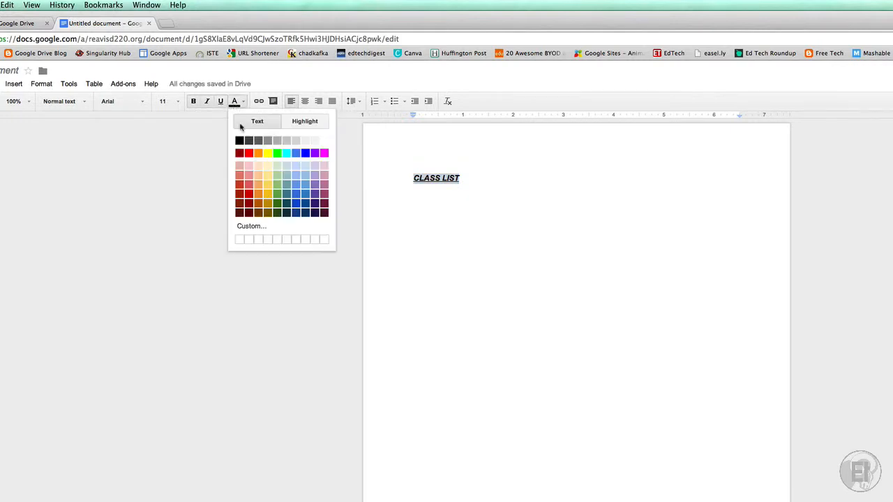
{"action": "left_click", "coordinate": [286, 203]}
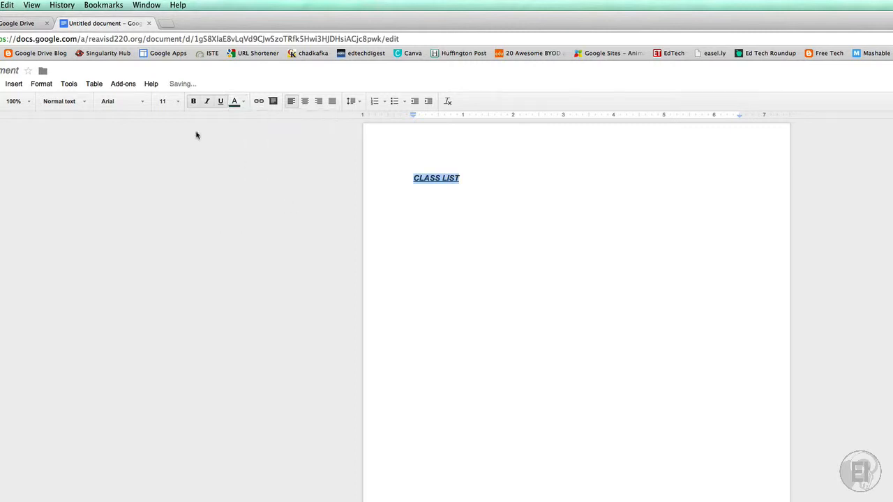
Set the title's font size to 24 and its font to Impact
{"action": "left_click", "coordinate": [175, 103]}
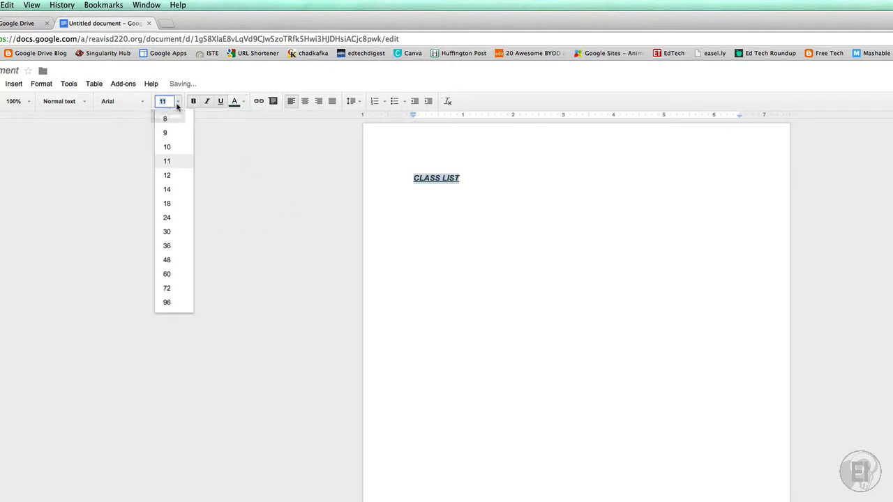
{"action": "left_click", "coordinate": [173, 222]}
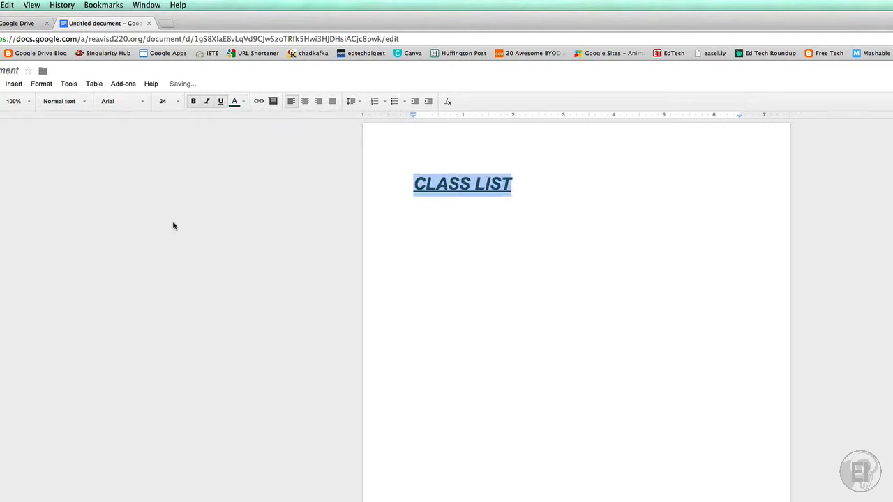
{"action": "left_click", "coordinate": [143, 103]}
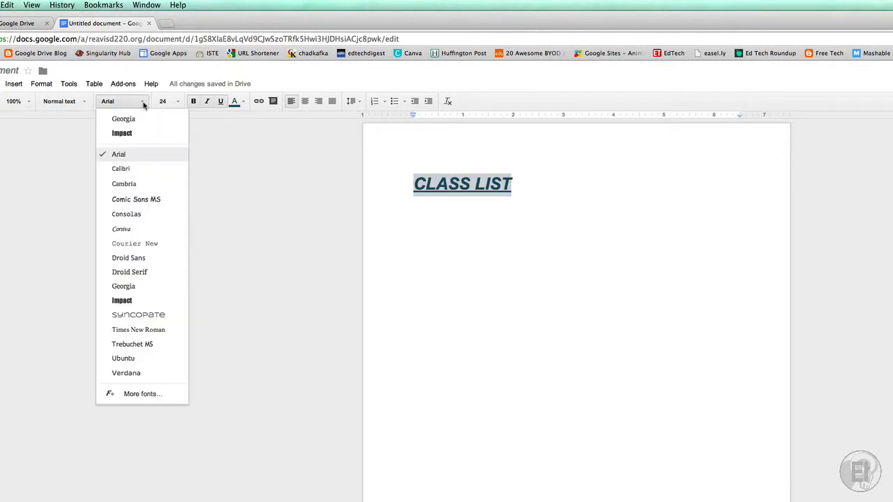
{"action": "left_click", "coordinate": [123, 133]}
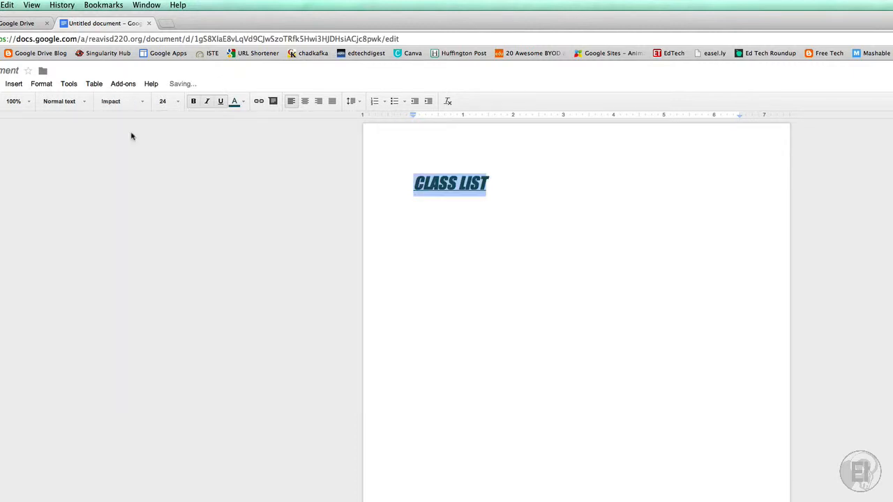
Center the "CLASS LIST" title on the page
{"action": "left_click", "coordinate": [319, 105]}
{"action": "left_click", "coordinate": [292, 105]}
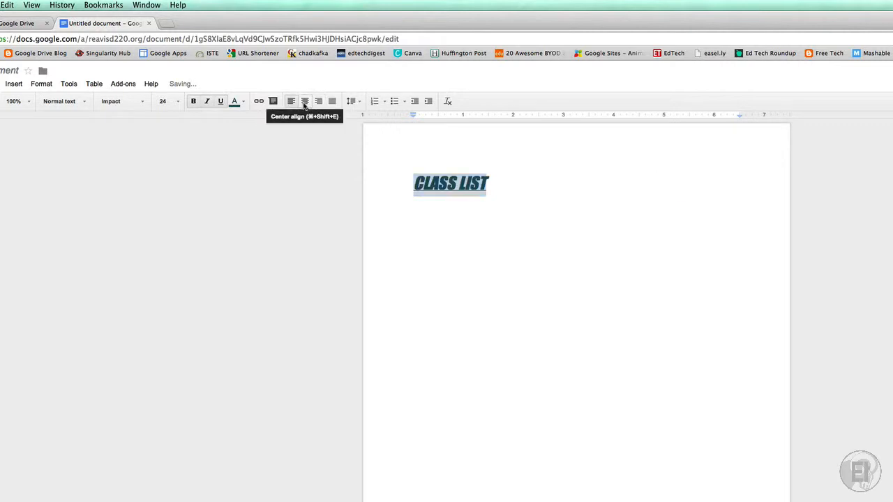
{"action": "left_click", "coordinate": [305, 105]}
Add a bulleted list below the title with the items TEXTBOOK, LAPTOP, FLASHDRIVE and NOTEBOOK
{"action": "left_click", "coordinate": [351, 223]}
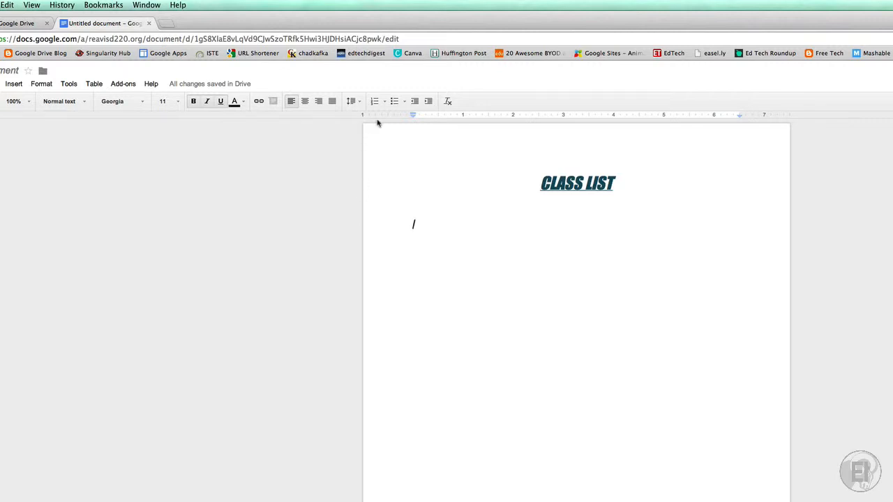
{"action": "left_click", "coordinate": [394, 102]}
{"action": "type", "text": "TEXTBOOK"}
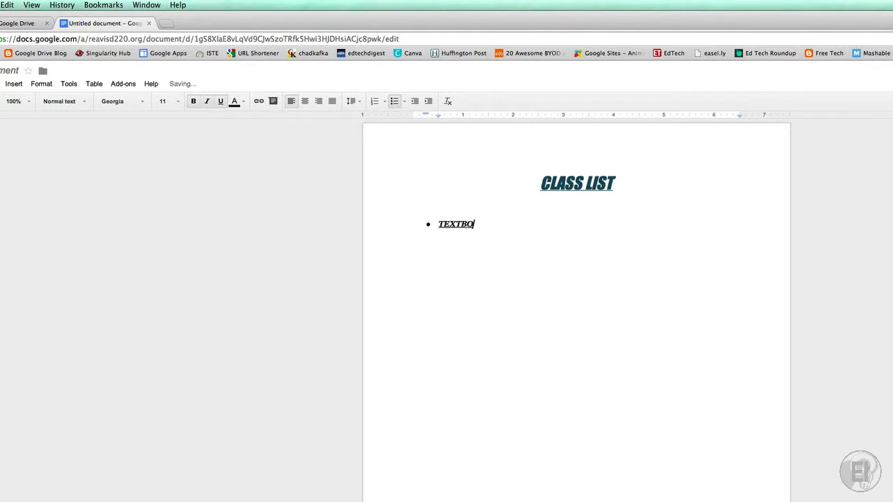
{"action": "key", "text": "Return"}
{"action": "type", "text": "LAPTOP"}
{"action": "key", "text": "Return"}
{"action": "type", "text": "FLASHDRIVE"}
{"action": "key", "text": "Return"}
{"action": "type", "text": "NOTEBOOK"}
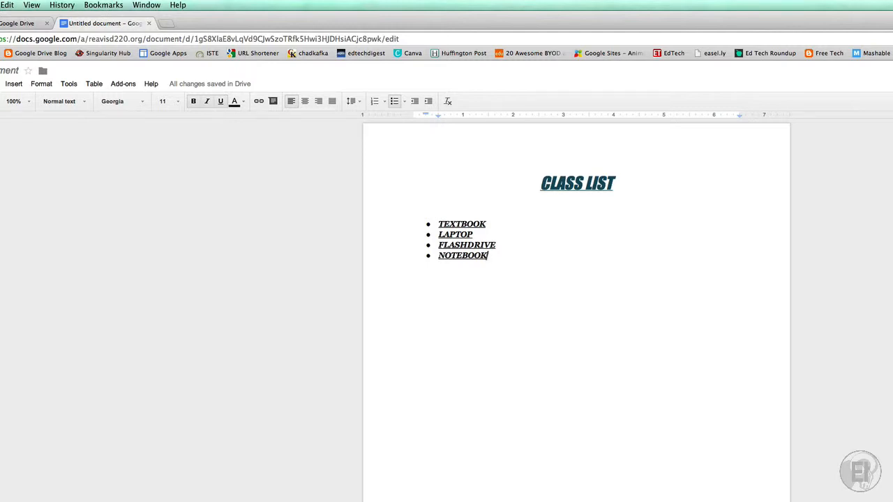
Set the four bulleted items to double line spacing, and try increasing their indent before returning them to the original level
{"action": "left_click_drag", "start_coordinate": [501, 259], "coordinate": [436, 226]}
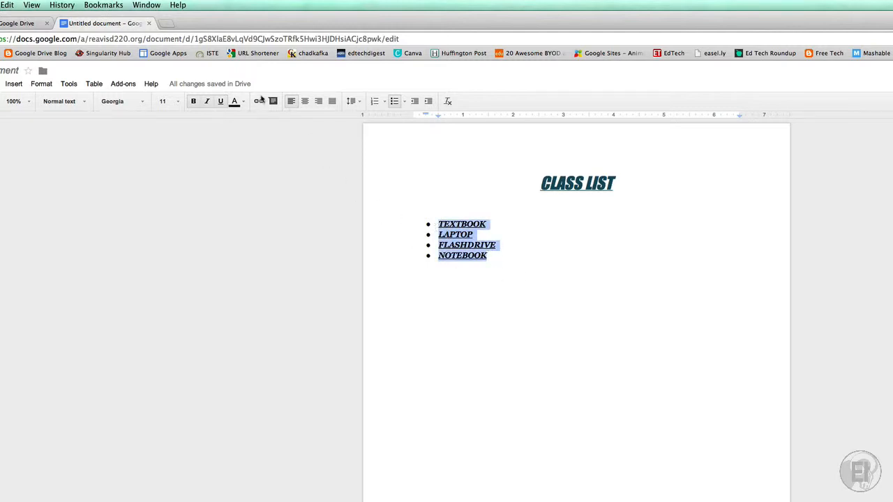
{"action": "left_click", "coordinate": [353, 105]}
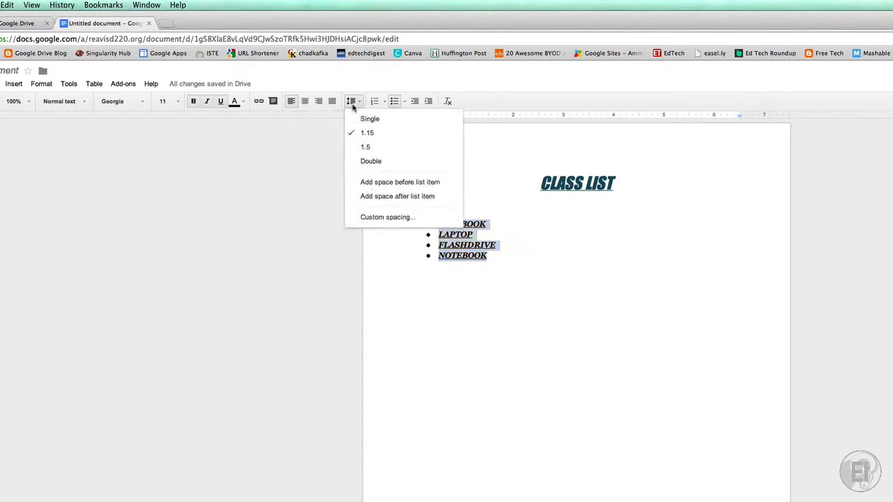
{"action": "left_click", "coordinate": [378, 166]}
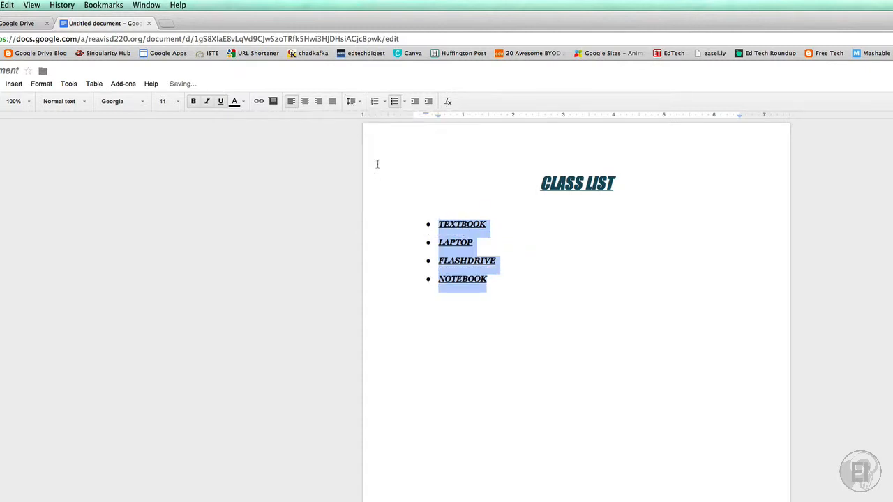
{"action": "left_click", "coordinate": [428, 102]}
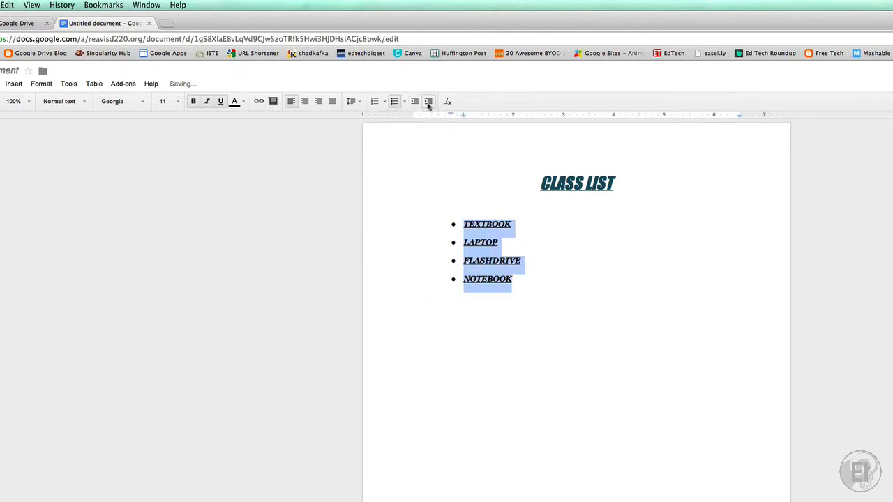
{"action": "left_click", "coordinate": [417, 103]}
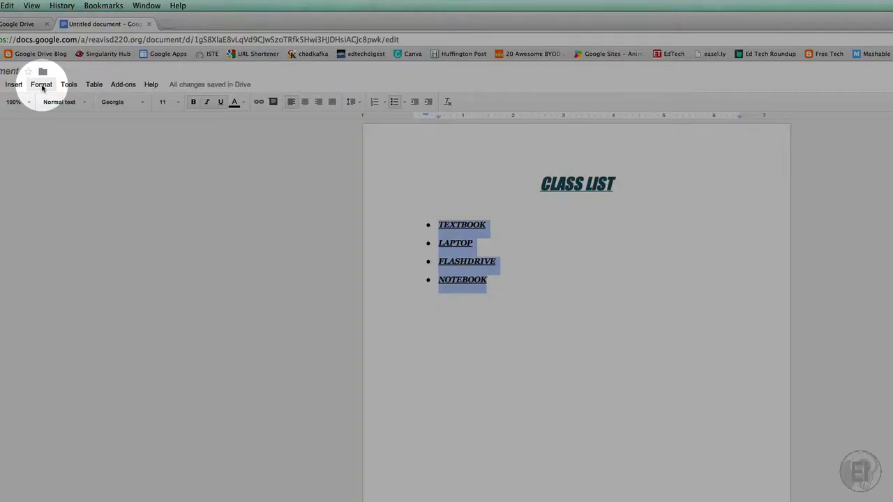
Check the document's entry in My Drive and return to the document to look over its file commands
{"action": "left_click", "coordinate": [42, 85]}
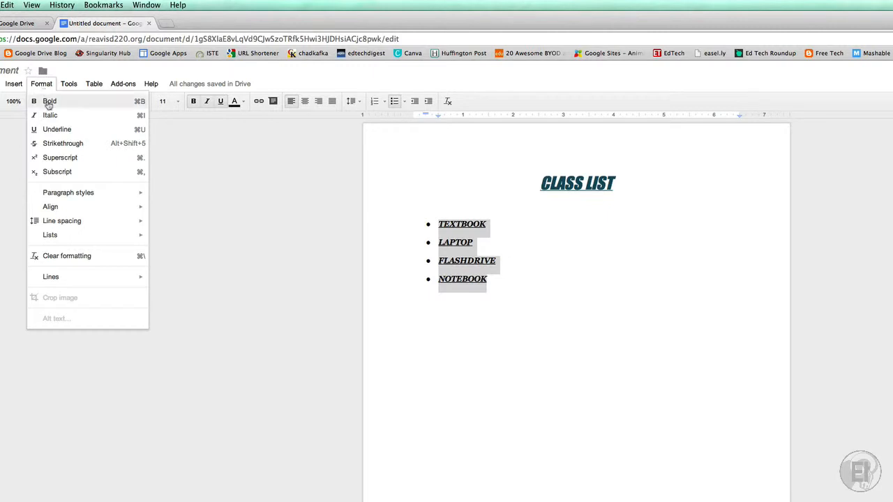
{"action": "left_click", "coordinate": [10, 143]}
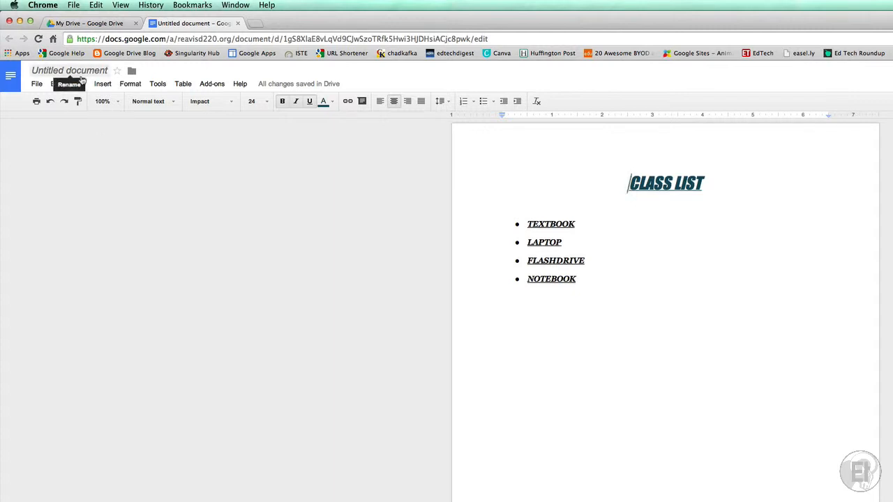
{"action": "left_click", "coordinate": [92, 24]}
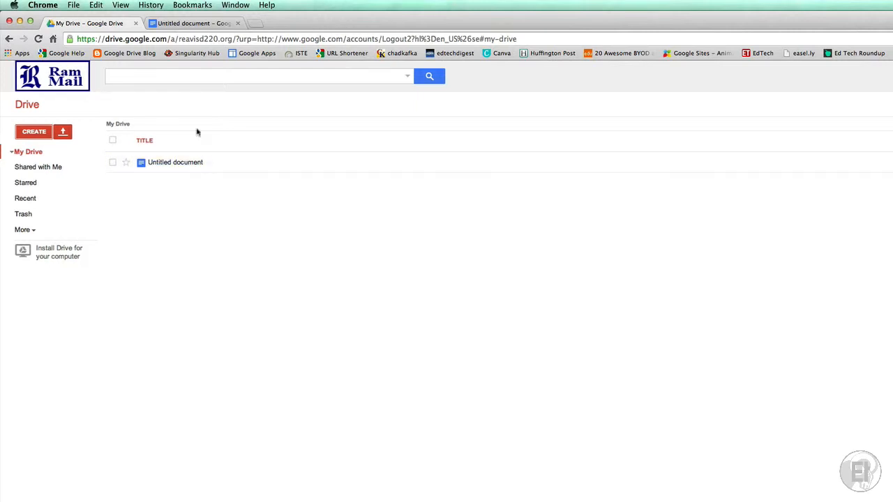
{"action": "left_click", "coordinate": [196, 25]}
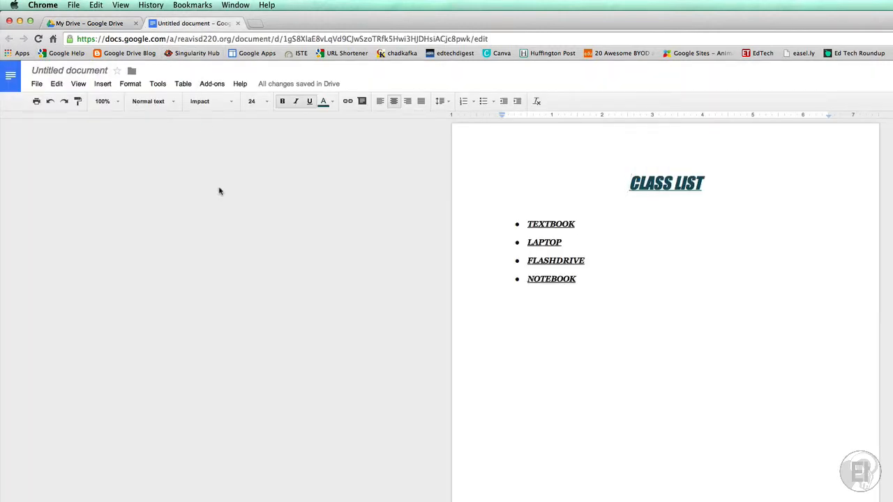
{"action": "left_click", "coordinate": [36, 84]}
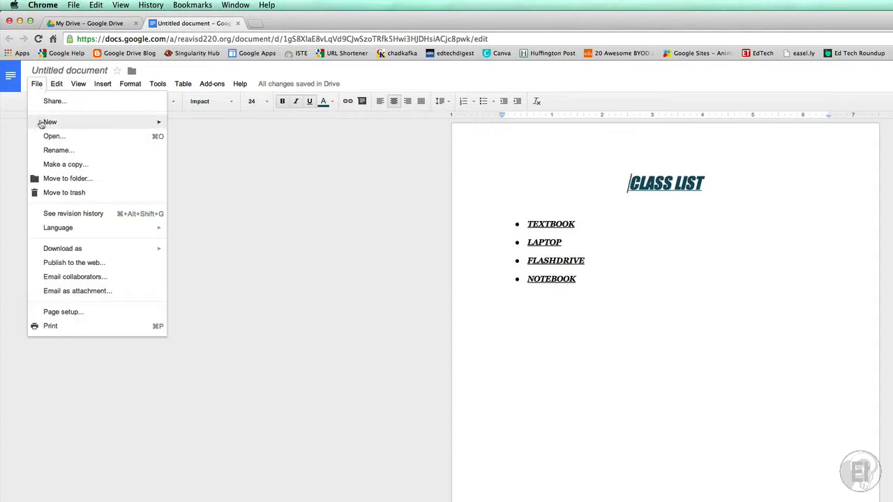
{"action": "mouse_move", "coordinate": [45, 123]}
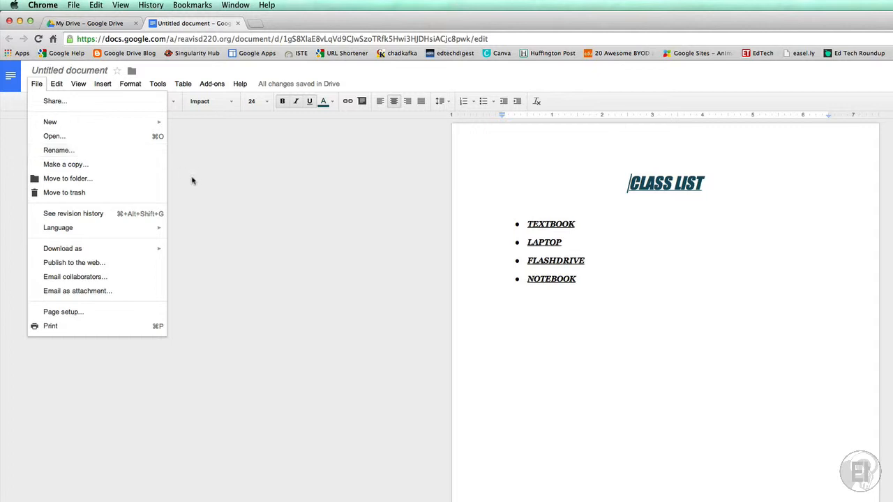
Insert the plain, left-aligned line "Things you will need for this class:" between the title and the bulleted list
{"action": "left_click", "coordinate": [570, 313]}
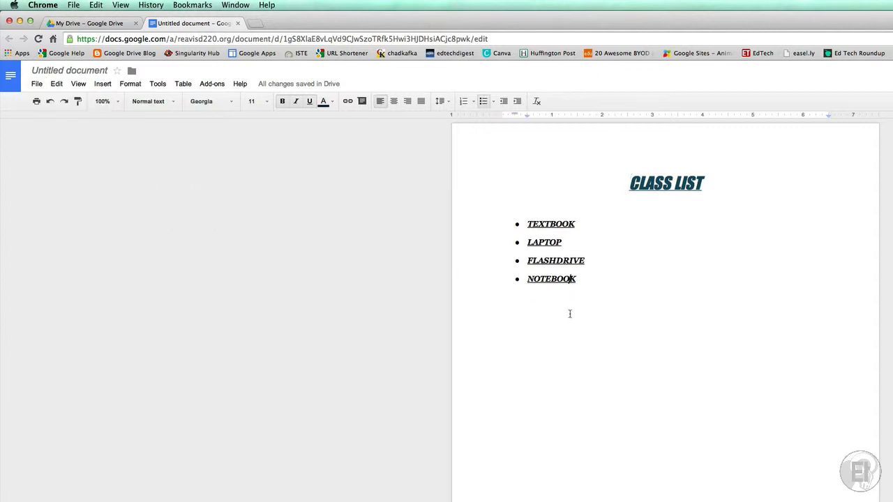
{"action": "key", "text": "Return"}
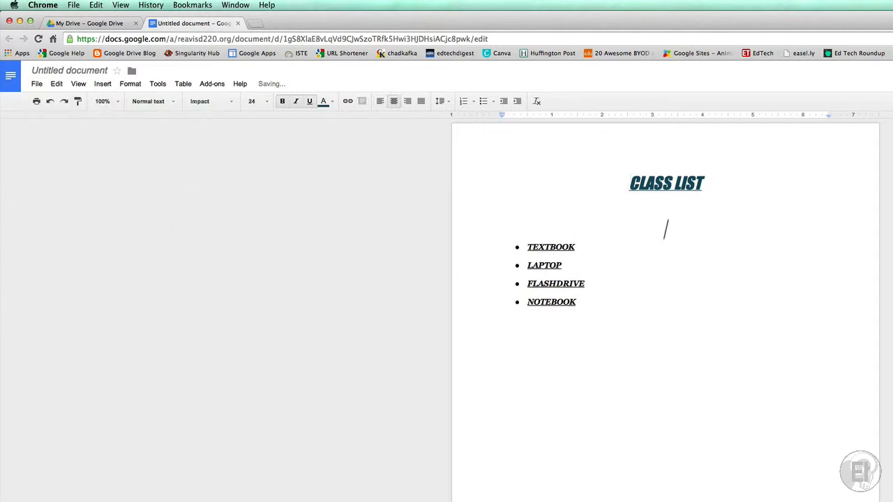
{"action": "type", "text": "t"}
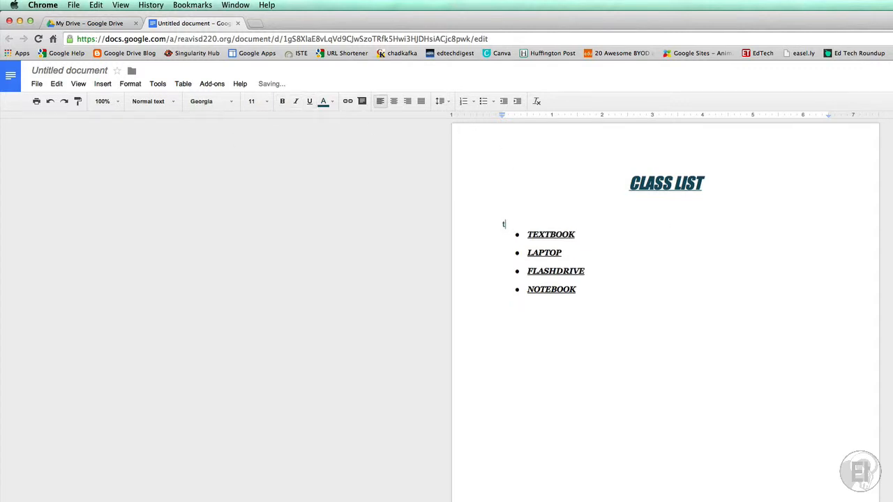
{"action": "type", "text": "hings you will need for this class:"}
{"action": "key", "text": "Return"}
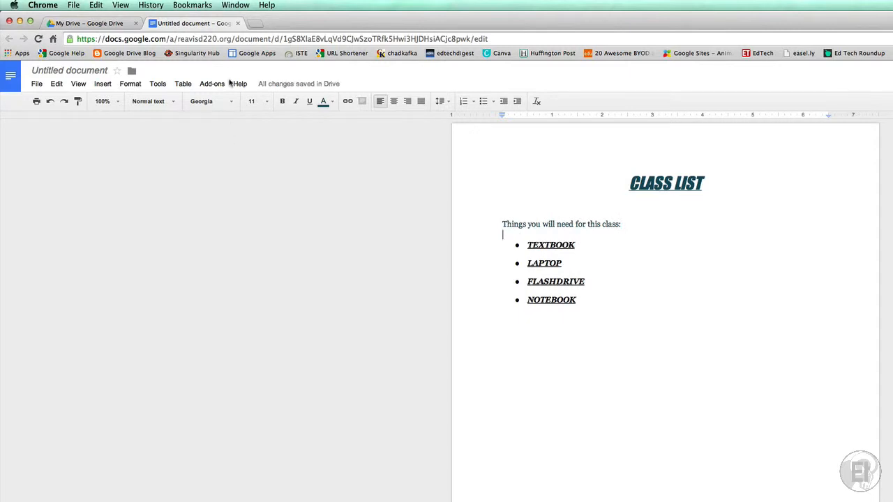
Close the document, reopen it from My Drive, and start a new unbulleted paragraph below the NOTEBOOK item
{"action": "left_click", "coordinate": [238, 23]}
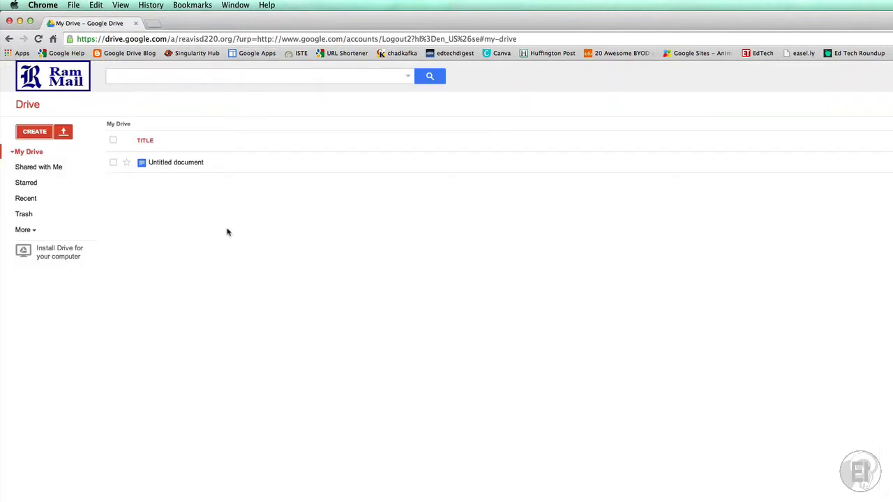
{"action": "left_click", "coordinate": [185, 163]}
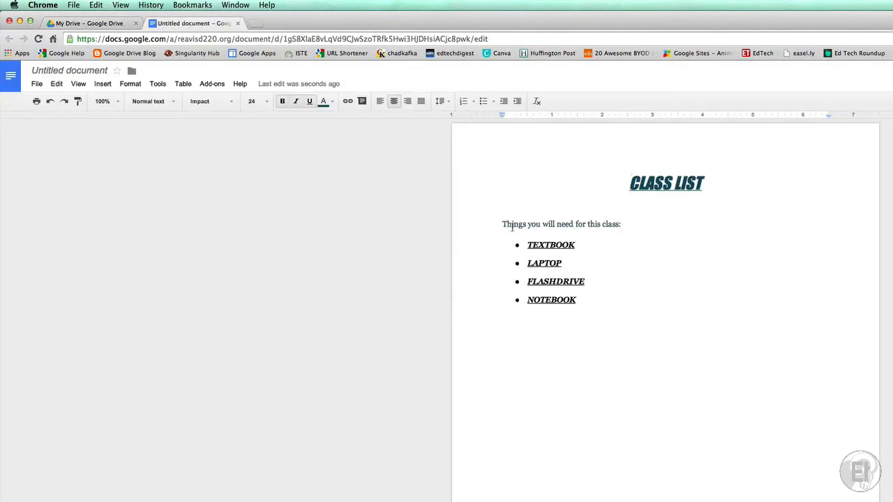
{"action": "left_click", "coordinate": [593, 304]}
{"action": "key", "text": "Return"}
{"action": "key", "text": "Return"}
{"action": "key", "text": "Return"}
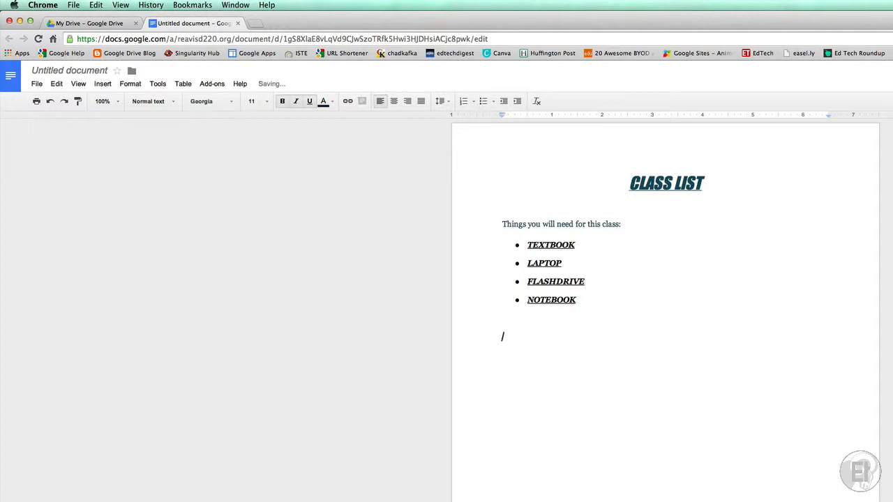
Write "Don't forget to bring these every day!" below the bulleted list and remove the line's bold, italic and underline formatting
{"action": "type", "text": "Don't forget to bring these every day"}
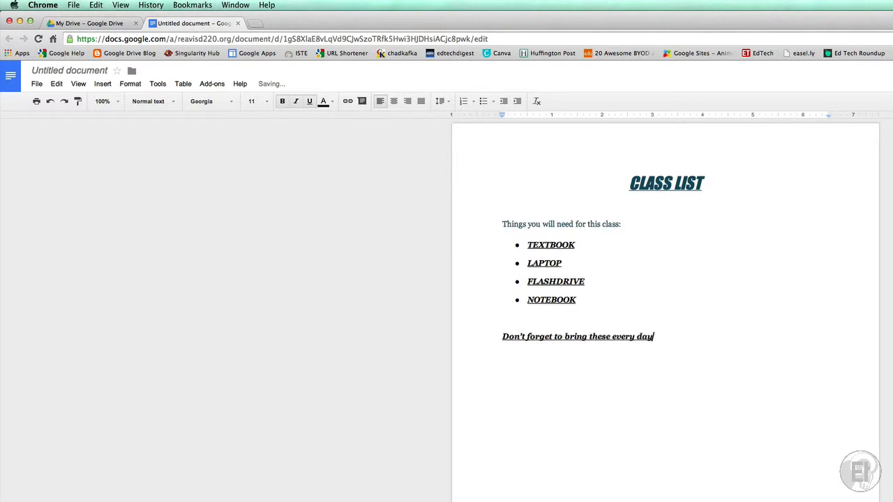
{"action": "type", "text": "!"}
{"action": "left_click_drag", "start_coordinate": [657, 337], "coordinate": [501, 335]}
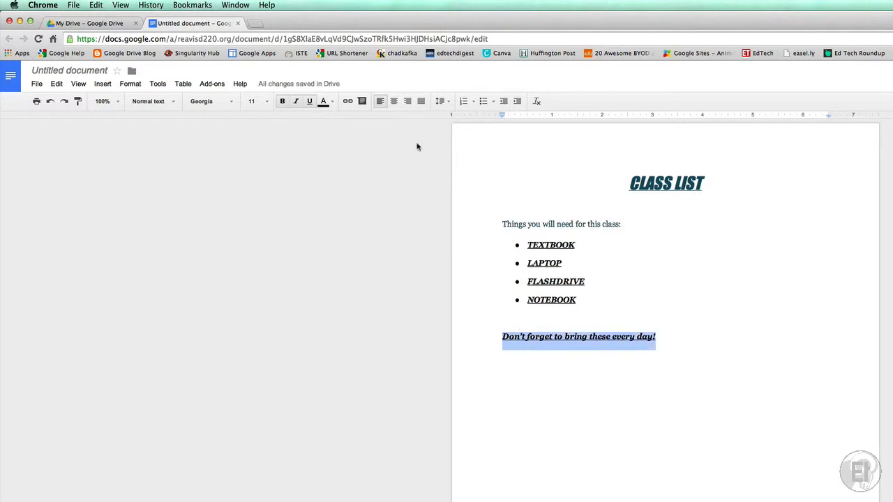
{"action": "left_click", "coordinate": [284, 103]}
{"action": "left_click", "coordinate": [295, 103]}
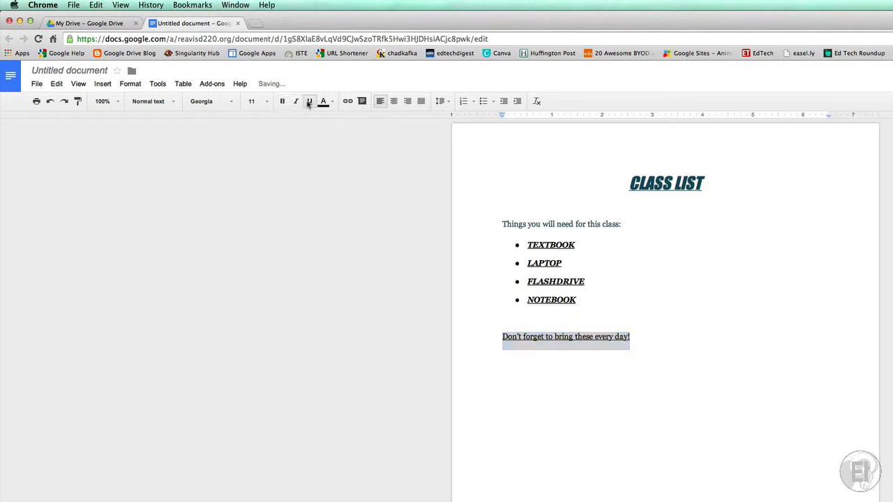
{"action": "left_click", "coordinate": [309, 102]}
{"action": "left_click", "coordinate": [253, 101]}
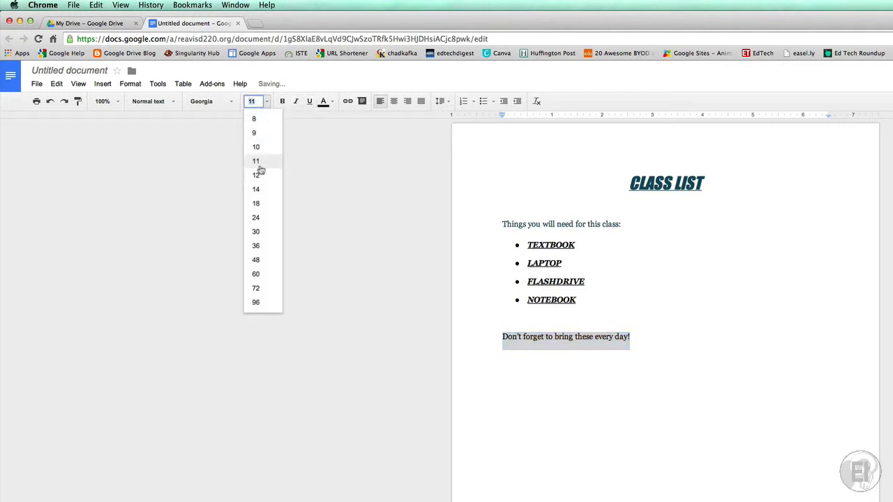
{"action": "left_click", "coordinate": [242, 132]}
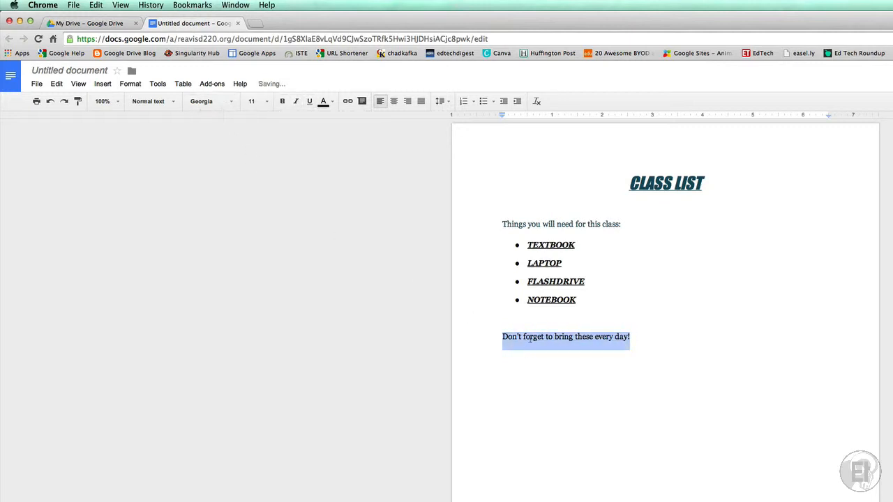
Make the "Don't forget to bring these every day!" line bold and bright green
{"action": "left_click", "coordinate": [284, 103]}
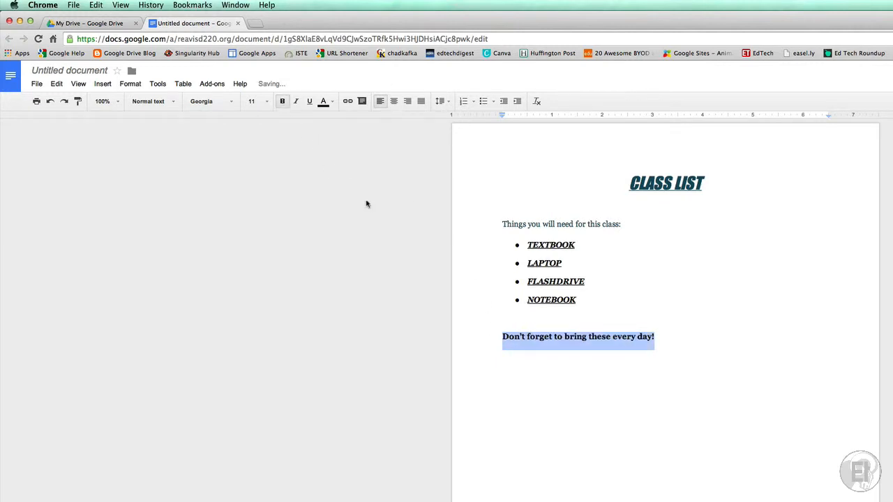
{"action": "left_click", "coordinate": [323, 102]}
{"action": "left_click", "coordinate": [365, 158]}
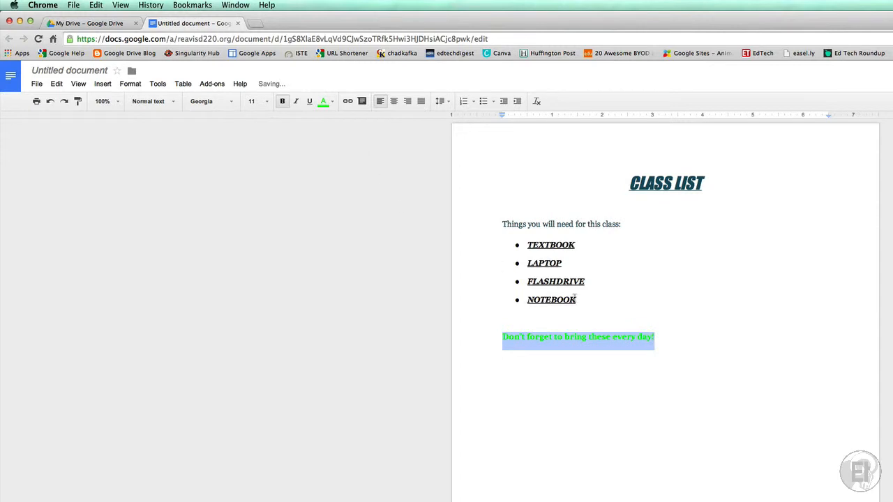
{"action": "left_click", "coordinate": [658, 337]}
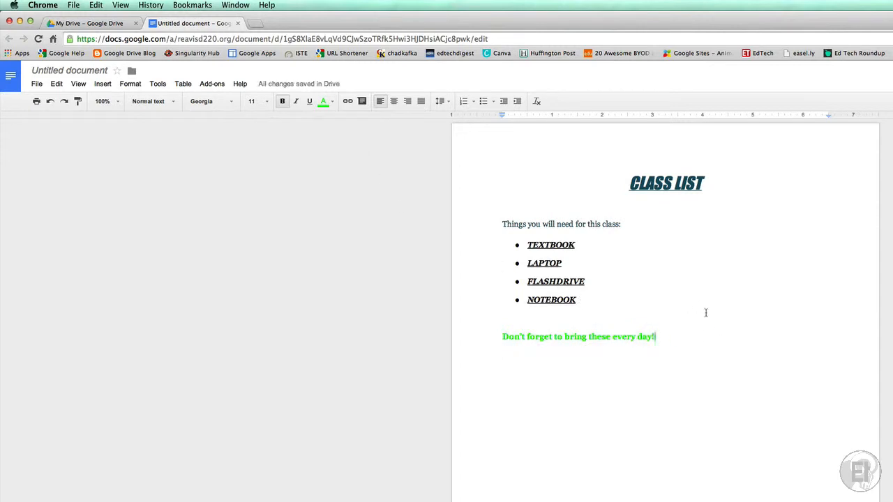
Set the font size of the green reminder line to 14
{"action": "left_click_drag", "start_coordinate": [492, 338], "coordinate": [653, 342]}
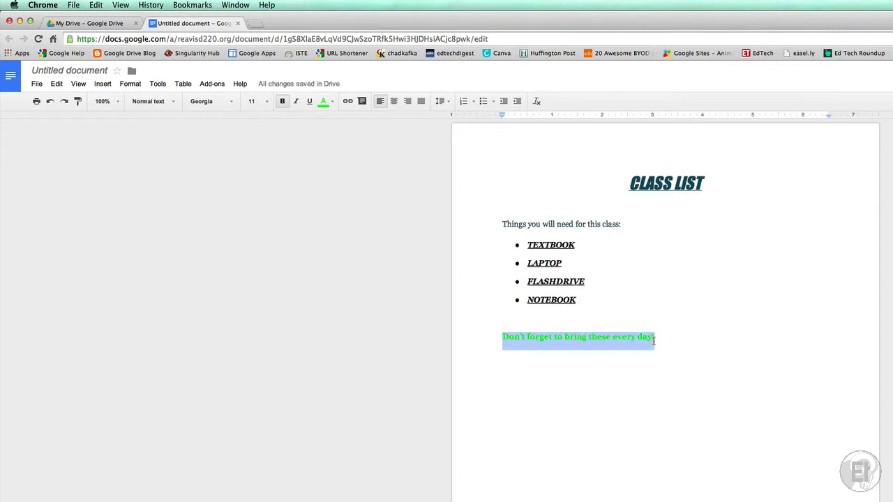
{"action": "left_click", "coordinate": [256, 101]}
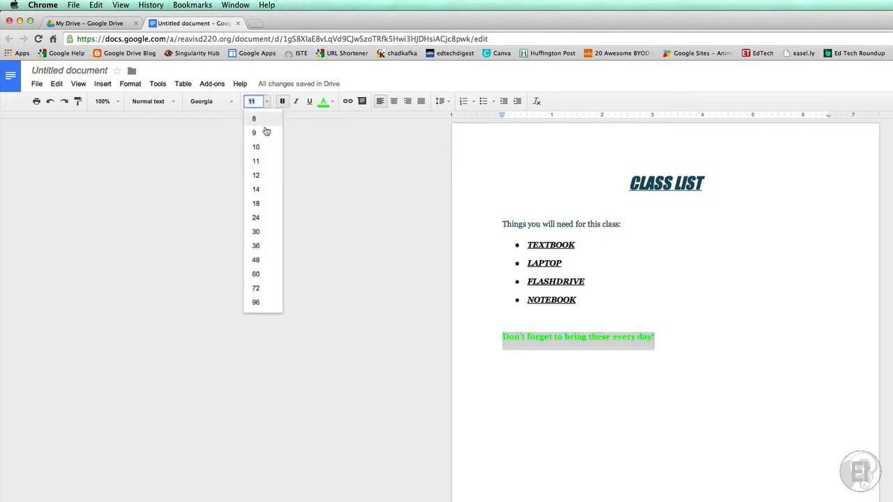
{"action": "left_click", "coordinate": [258, 190]}
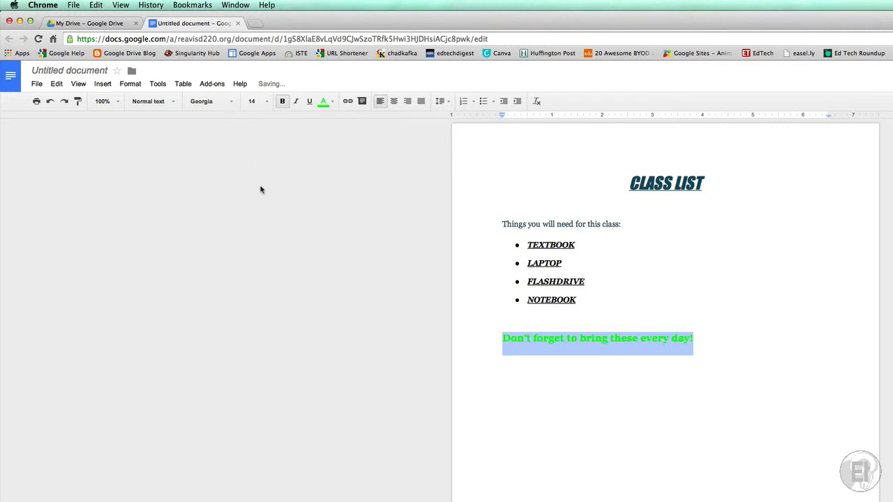
{"action": "left_click", "coordinate": [696, 336]}
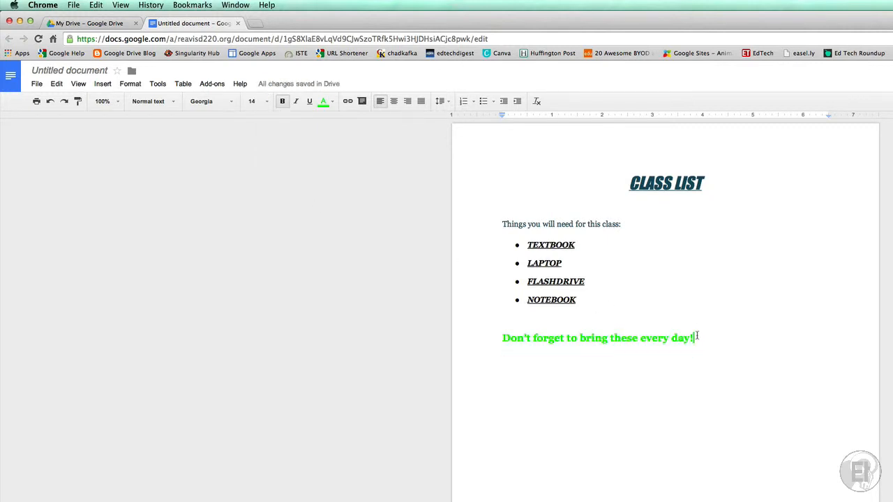
Close the document, reopen it from My Drive to check its saved content, and return to My Drive
{"action": "left_click", "coordinate": [238, 24]}
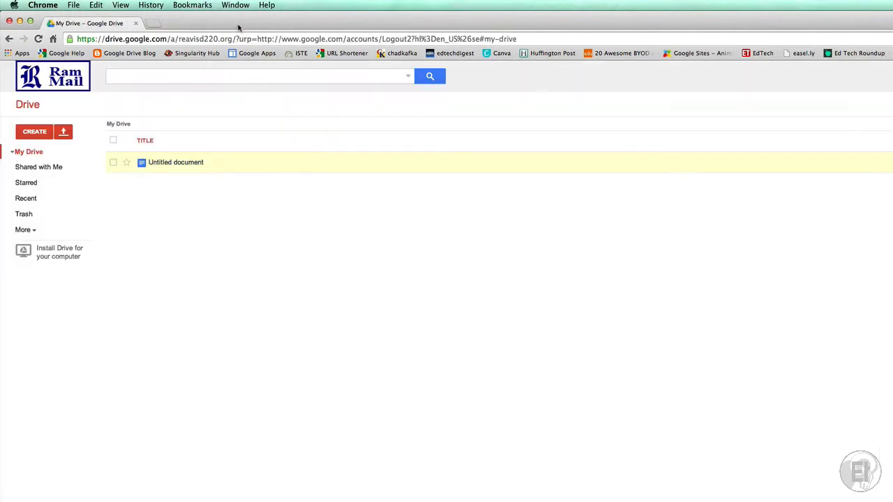
{"action": "left_click", "coordinate": [187, 165]}
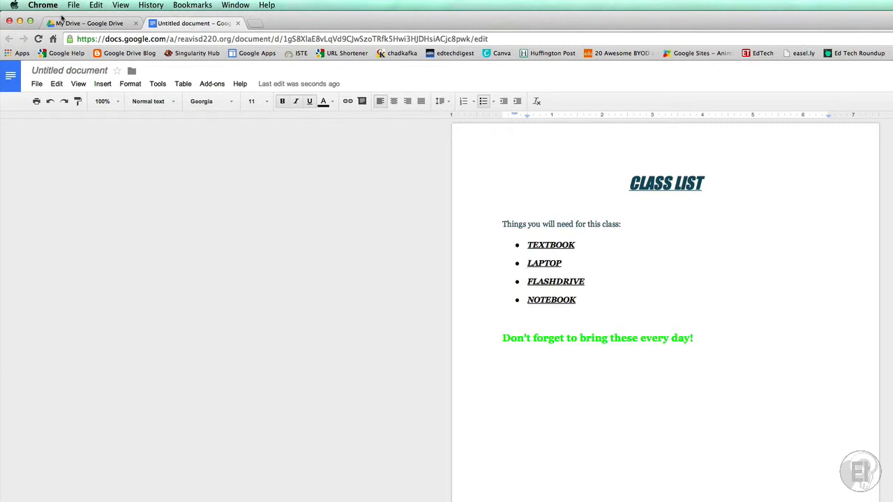
{"action": "left_click", "coordinate": [89, 24]}
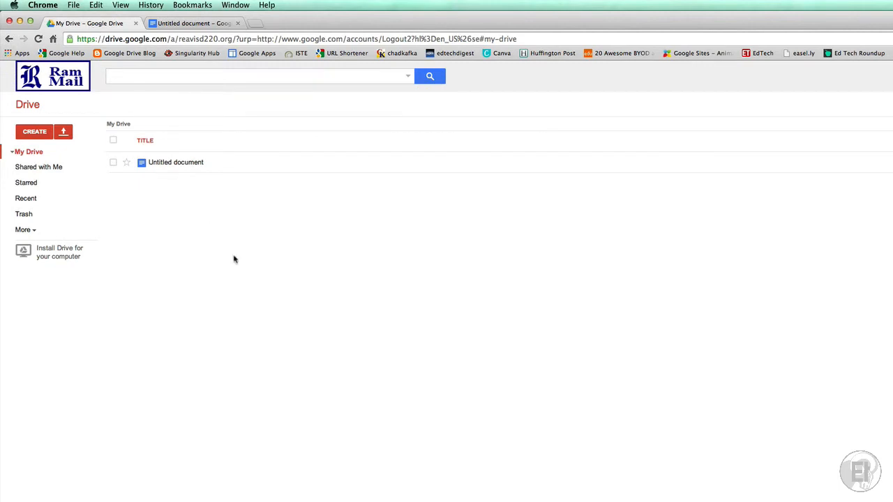
Create a new folder named "Period 1" in My Drive
{"action": "left_click", "coordinate": [35, 134]}
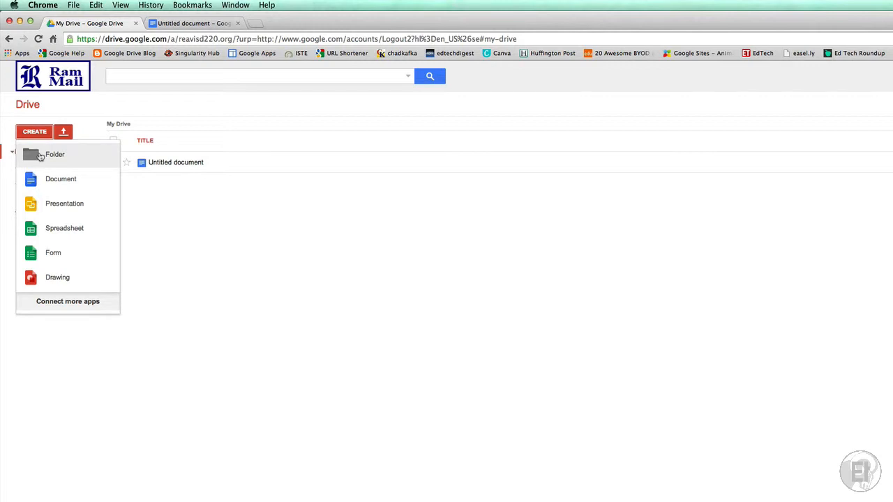
{"action": "left_click", "coordinate": [40, 156]}
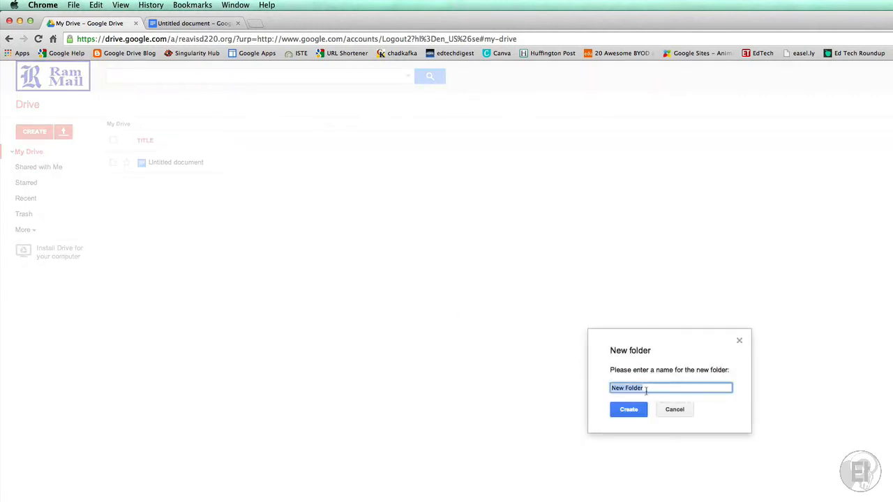
{"action": "type", "text": "Period 1"}
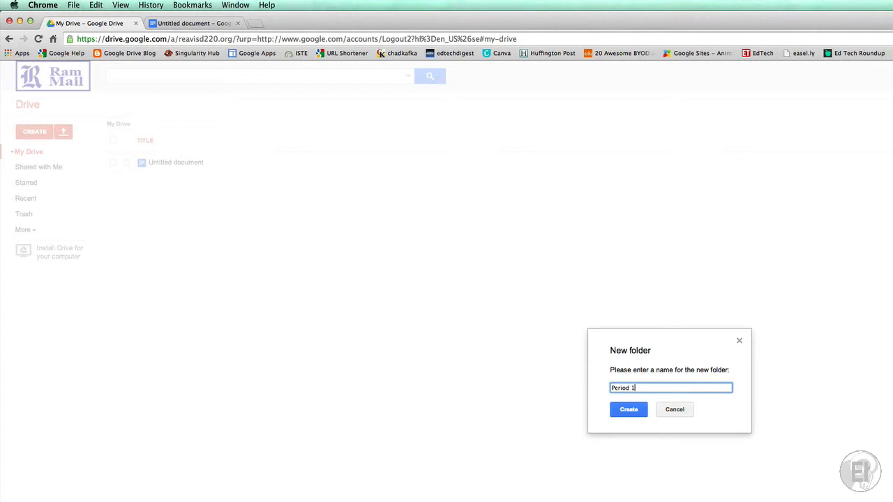
{"action": "left_click", "coordinate": [627, 411]}
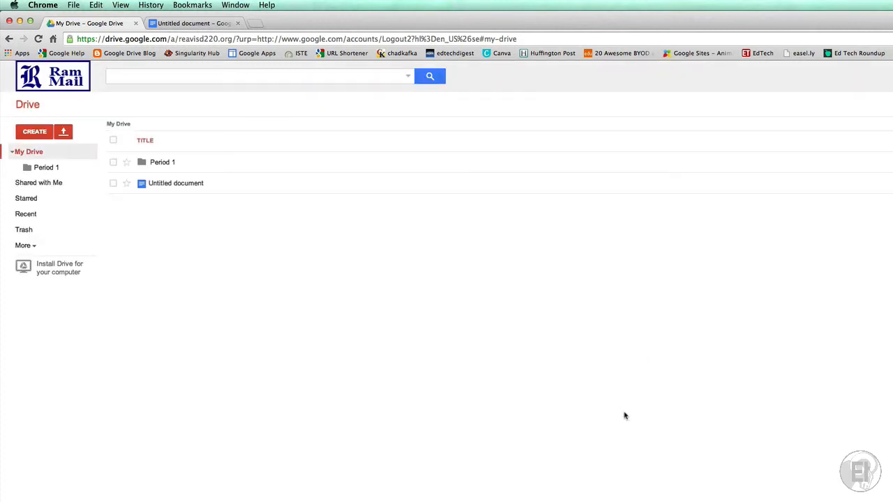
Move "Untitled document" from My Drive into the Period 1 folder and open that folder
{"action": "left_click", "coordinate": [113, 184]}
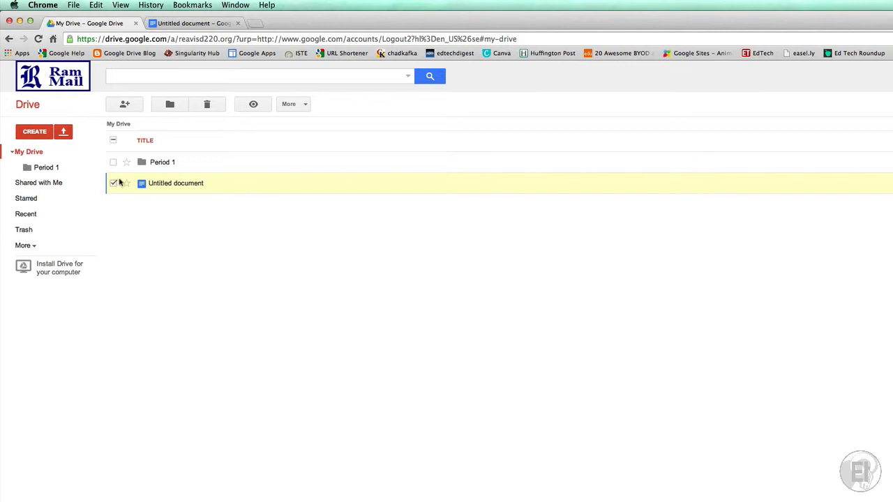
{"action": "left_click", "coordinate": [171, 106]}
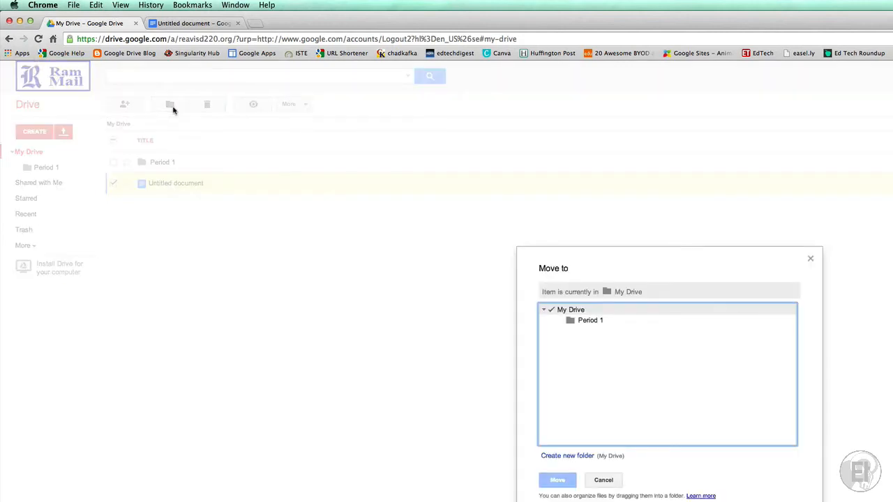
{"action": "left_click", "coordinate": [586, 322]}
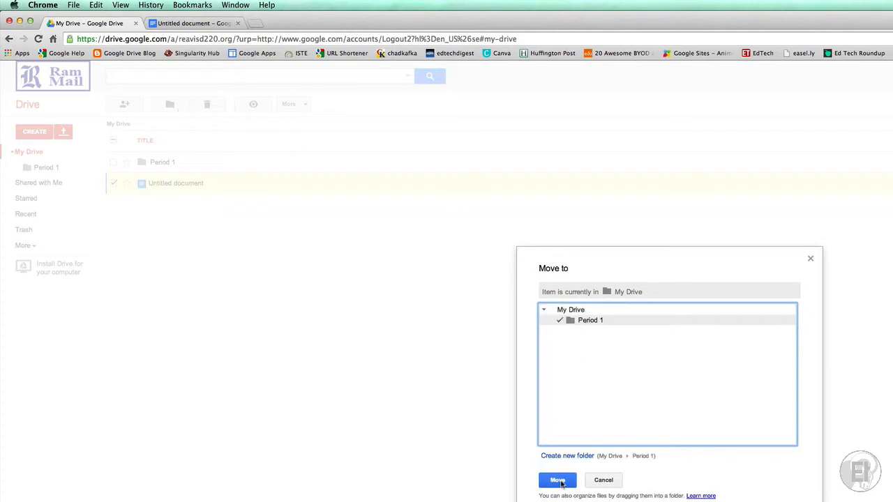
{"action": "left_click", "coordinate": [558, 481]}
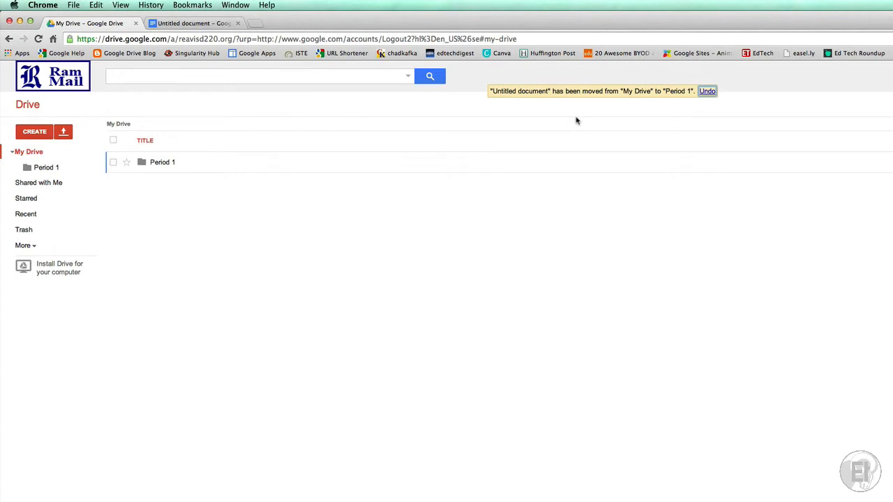
{"action": "left_click", "coordinate": [163, 162]}
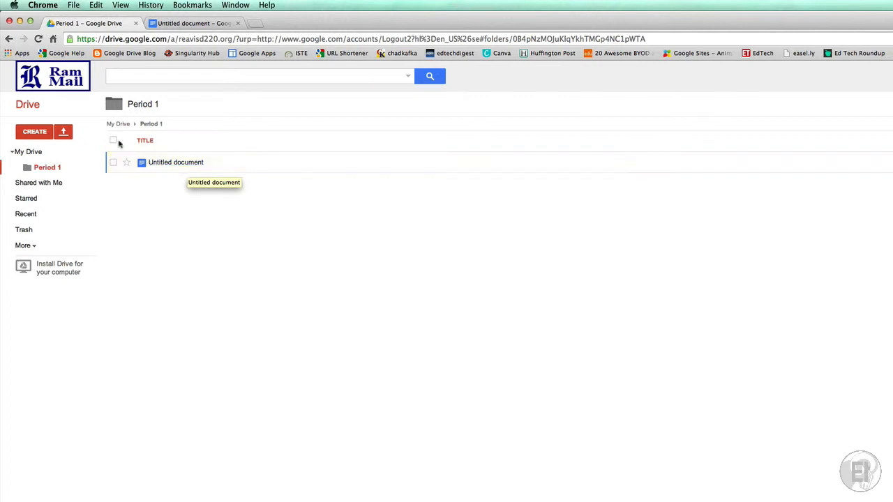
Upload the file Cloud Infrastructure.docx from the Technology folder to Period 1 and look at its preview
{"action": "left_click", "coordinate": [63, 133]}
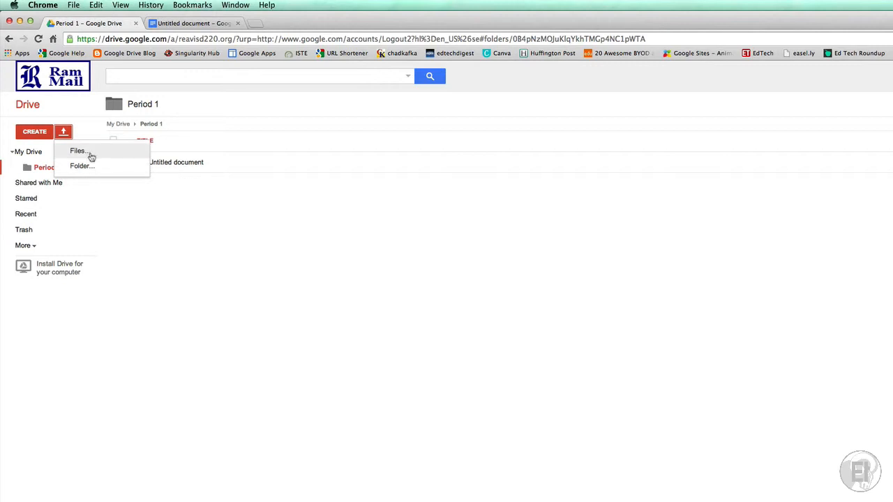
{"action": "left_click", "coordinate": [78, 152]}
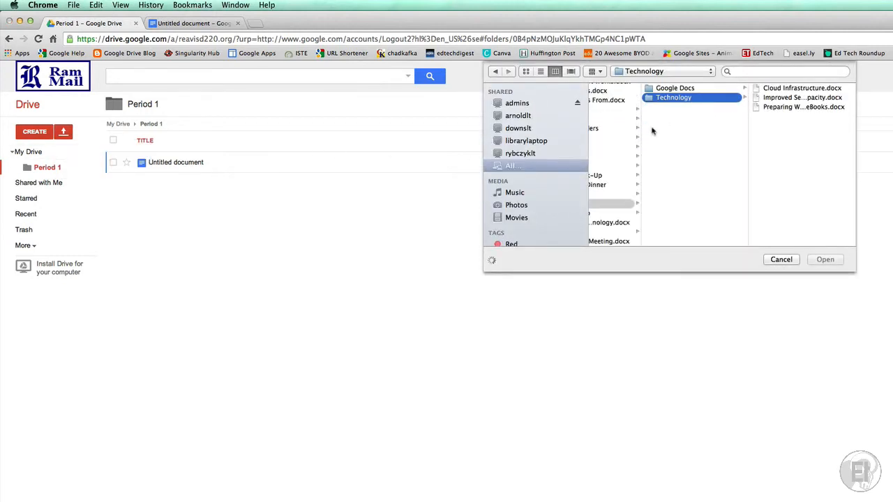
{"action": "left_click", "coordinate": [770, 89]}
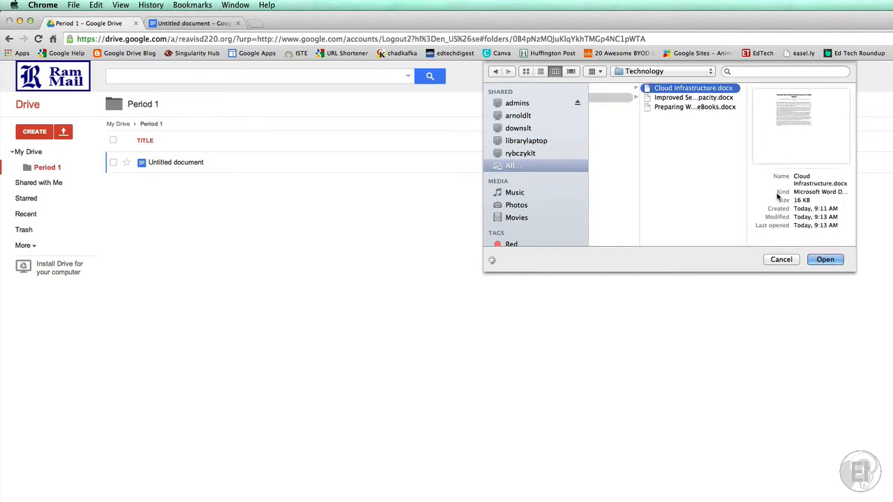
{"action": "left_click", "coordinate": [824, 260]}
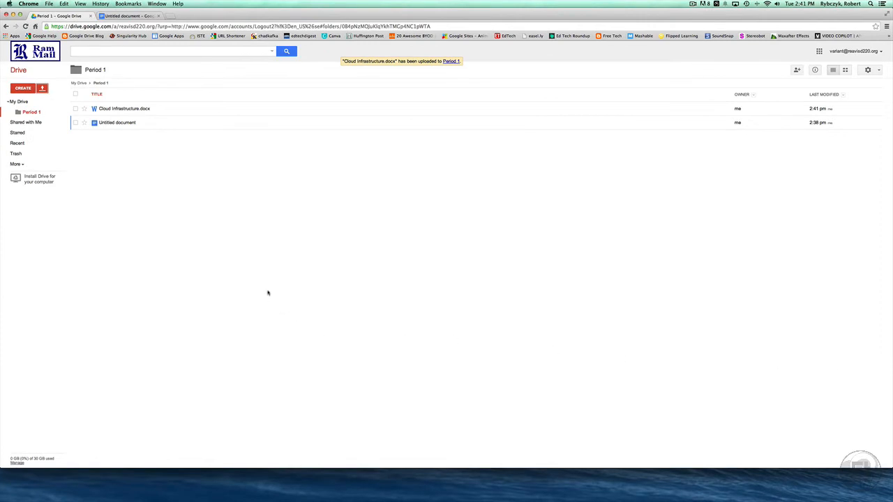
{"action": "left_click", "coordinate": [113, 110]}
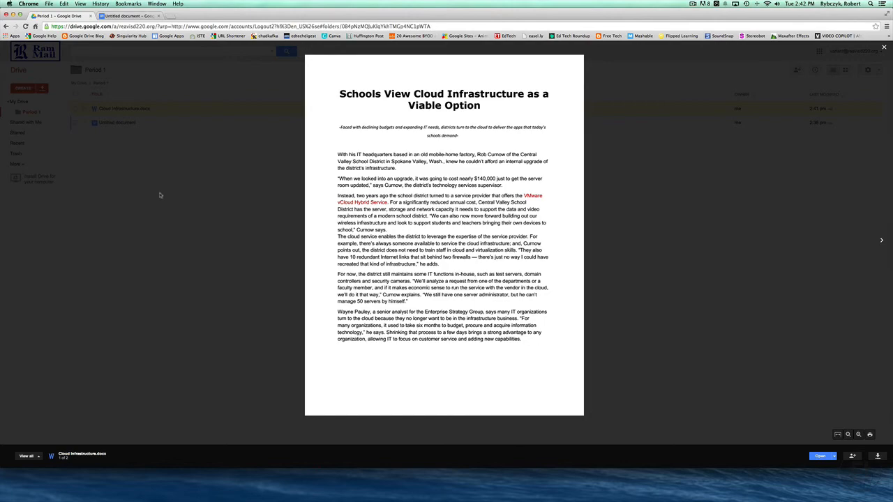
{"action": "left_click", "coordinate": [249, 203]}
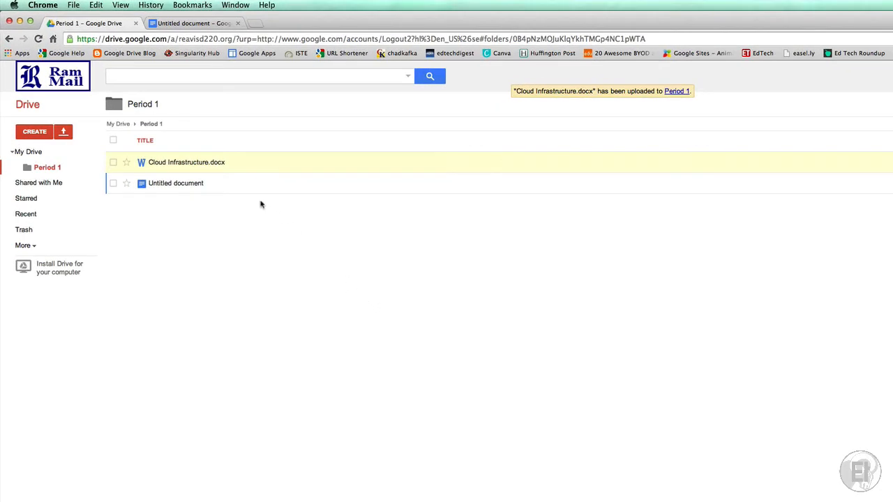
Open Cloud Infrastructure.docx with Google Docs to convert it, return to the Period 1 folder and deselect the original Word file
{"action": "right_click", "coordinate": [187, 164]}
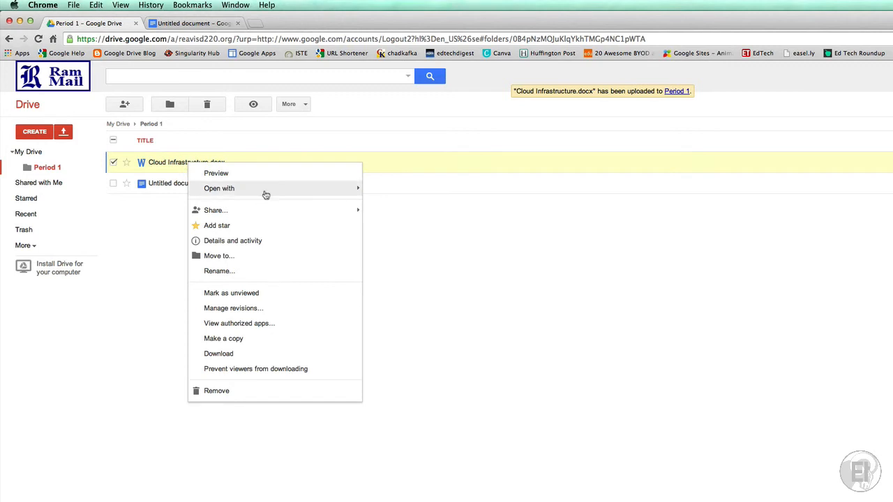
{"action": "mouse_move", "coordinate": [295, 196]}
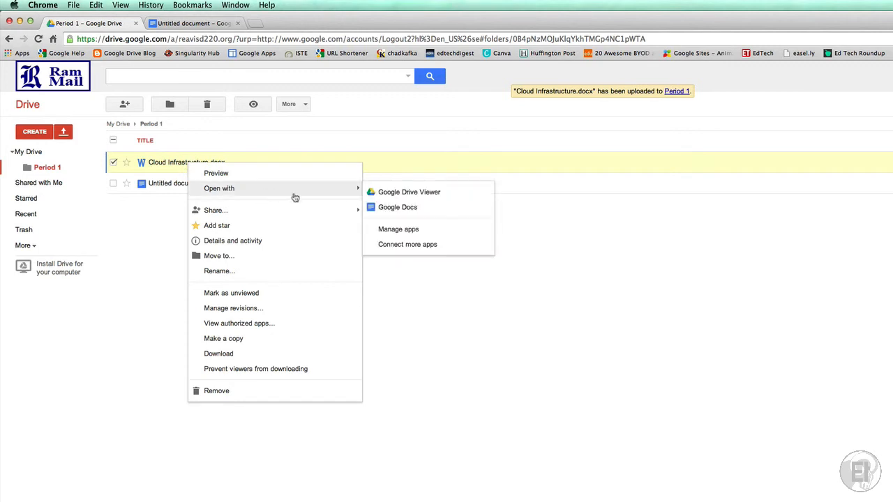
{"action": "left_click", "coordinate": [408, 214]}
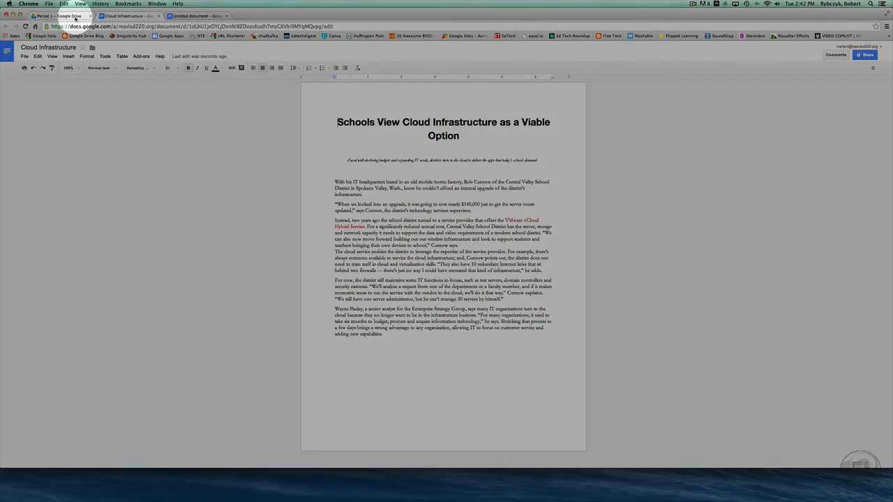
{"action": "left_click", "coordinate": [66, 15]}
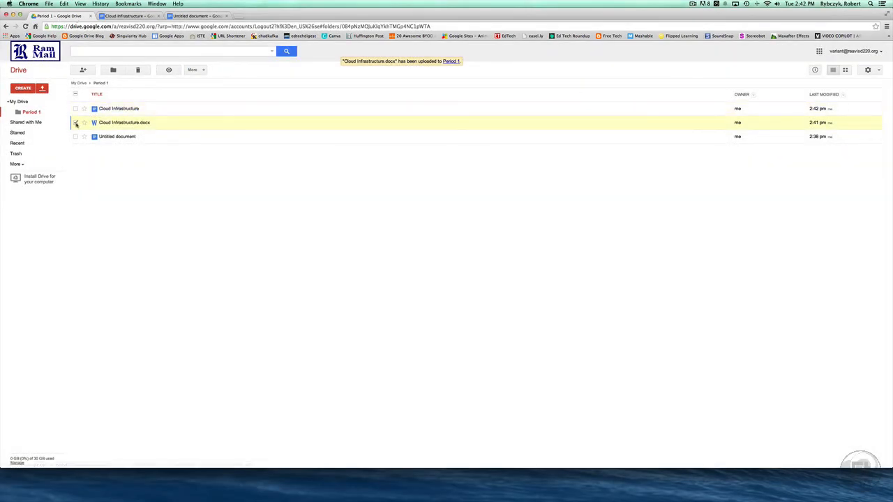
{"action": "left_click", "coordinate": [76, 123]}
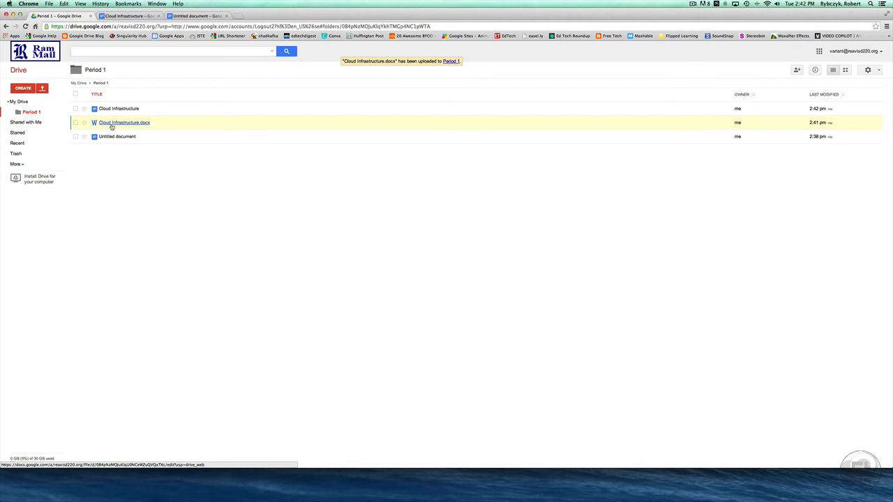